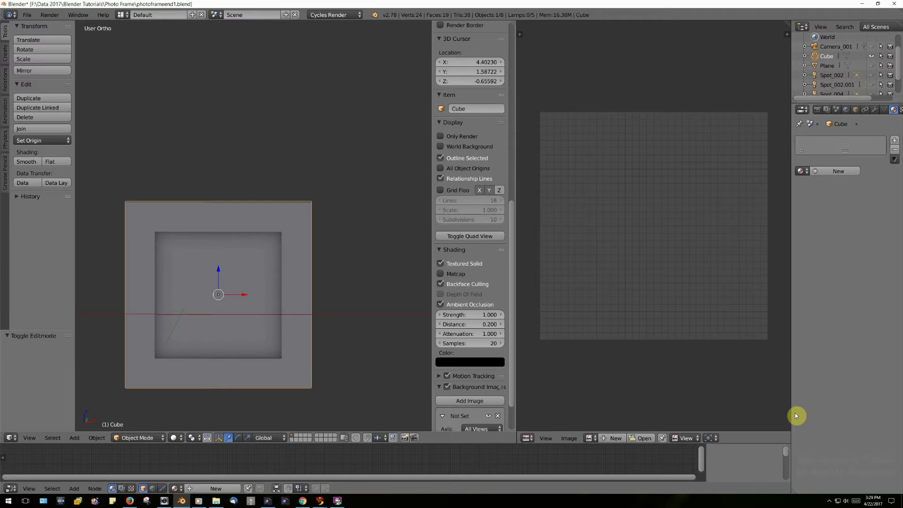
# Turn the viewport's ambient occlusion off and back on to compare the frame's shading
pyautogui.click(440, 305)
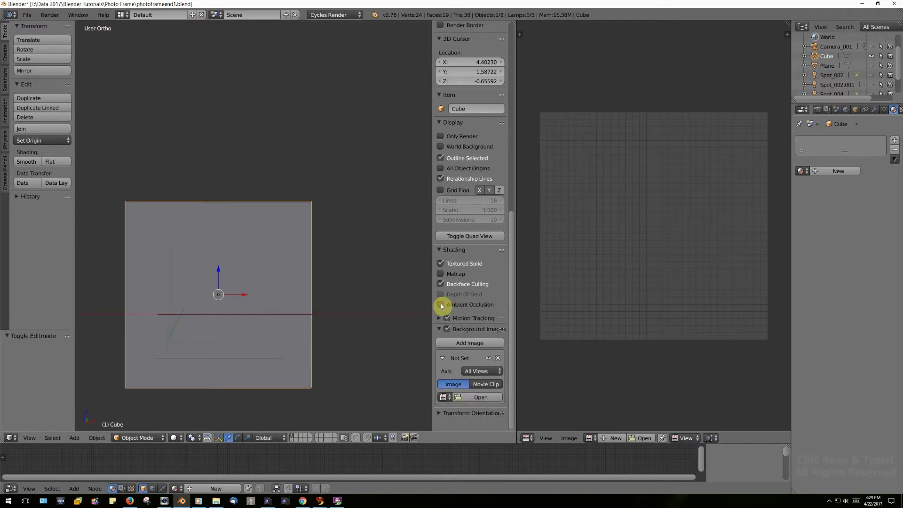
pyautogui.click(441, 305)
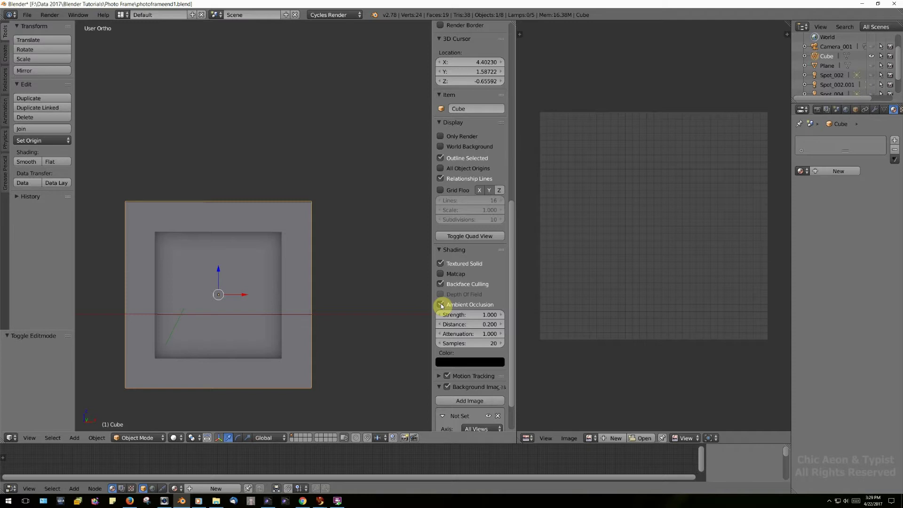
# In Edit Mode, create a material named "photo" in a new slot and assign it to the selected recessed picture face
pyautogui.click(152, 438)
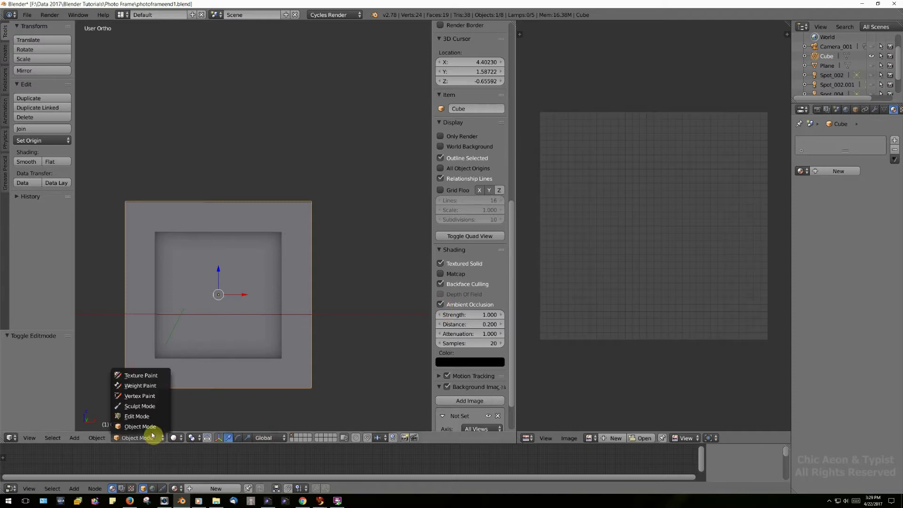
pyautogui.click(148, 416)
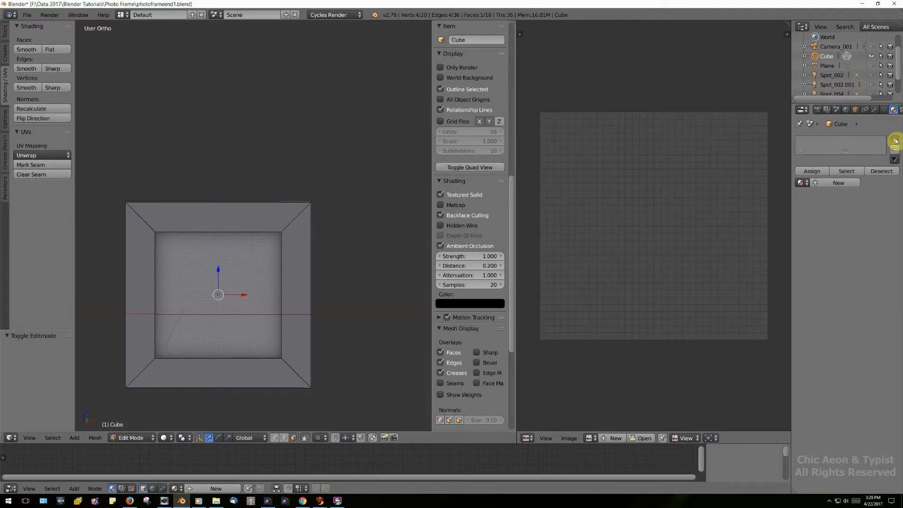
pyautogui.click(895, 141)
pyautogui.click(839, 183)
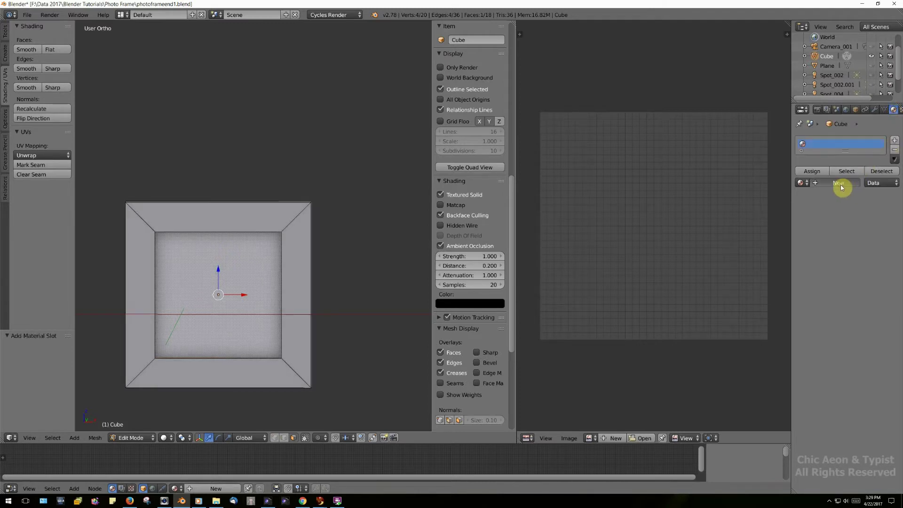
pyautogui.click(820, 183)
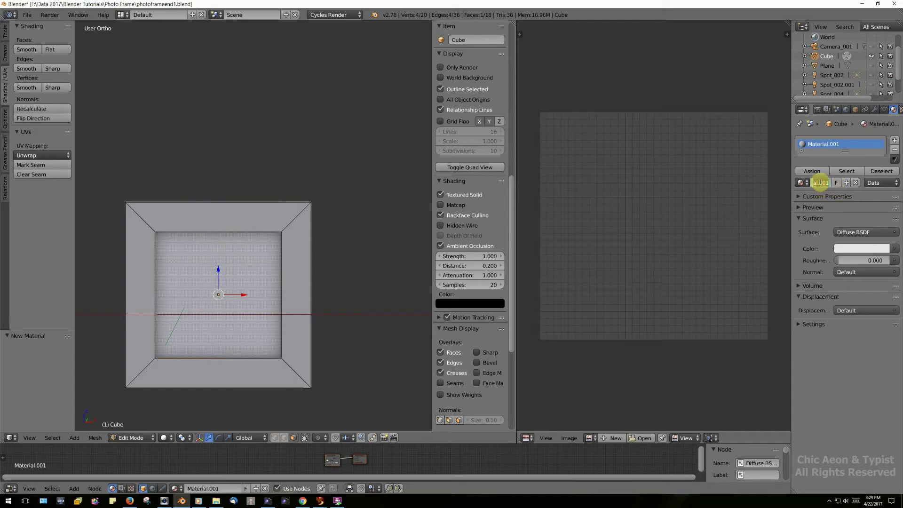
pyautogui.write('photo')
pyautogui.press('Return')
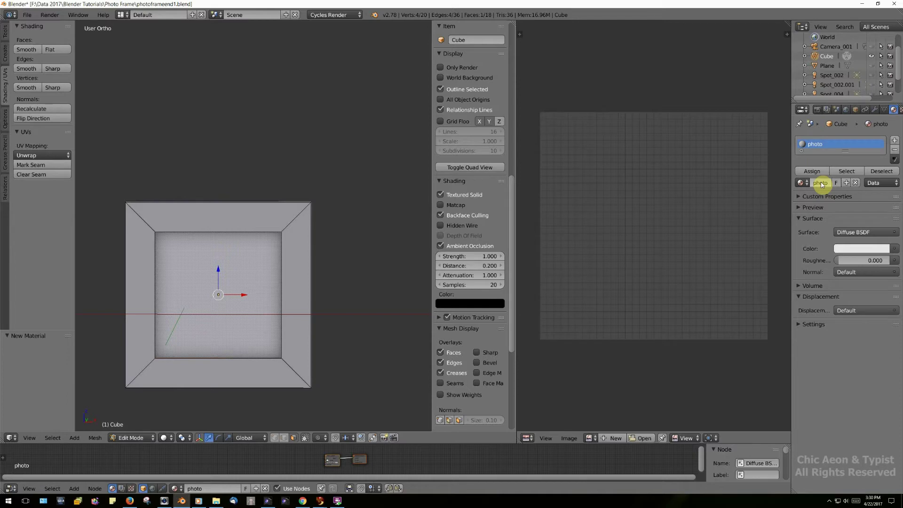
pyautogui.click(820, 172)
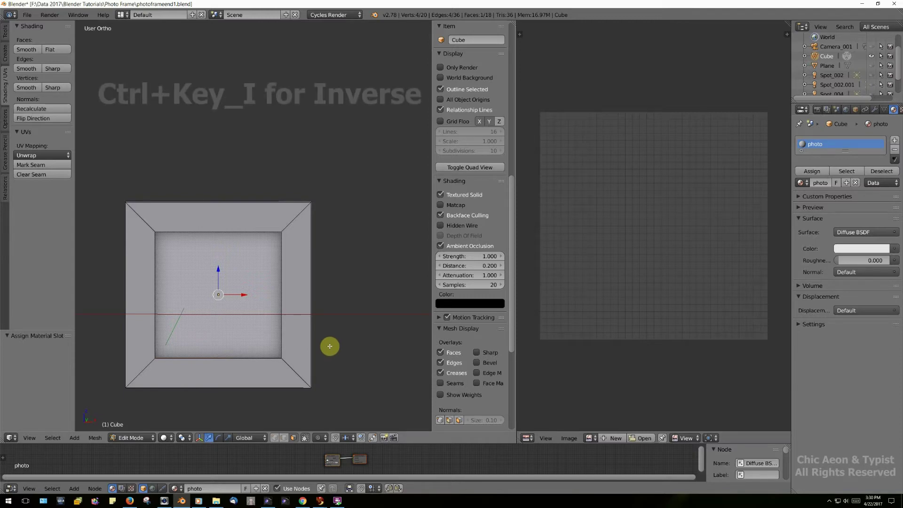
# Invert the selection, create a second material named "frame" and assign it to the selected frame faces
pyautogui.hotkey('ctrl', 'i')
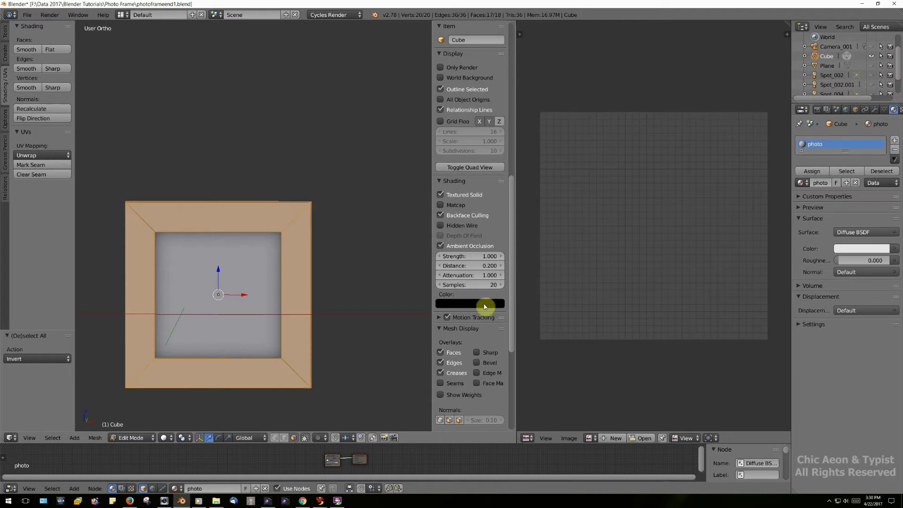
pyautogui.click(894, 140)
pyautogui.click(837, 206)
pyautogui.press('BackSpace')
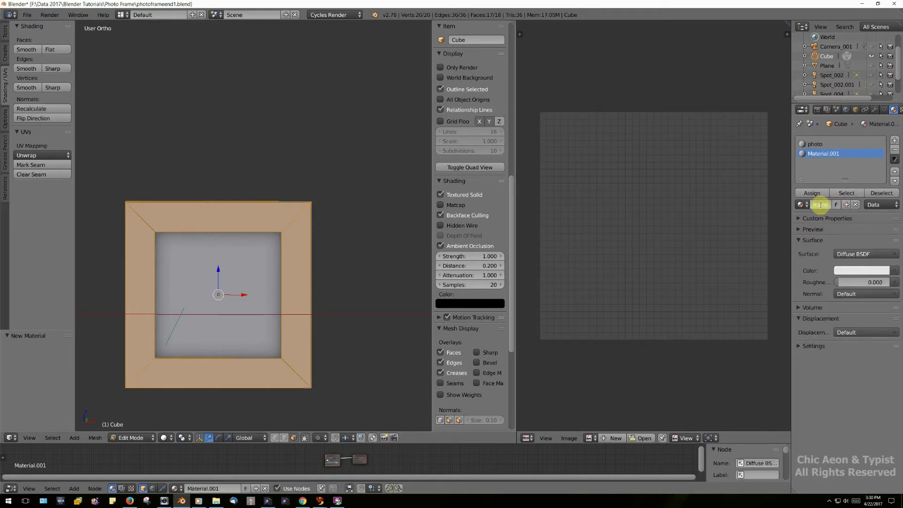
pyautogui.press('Return')
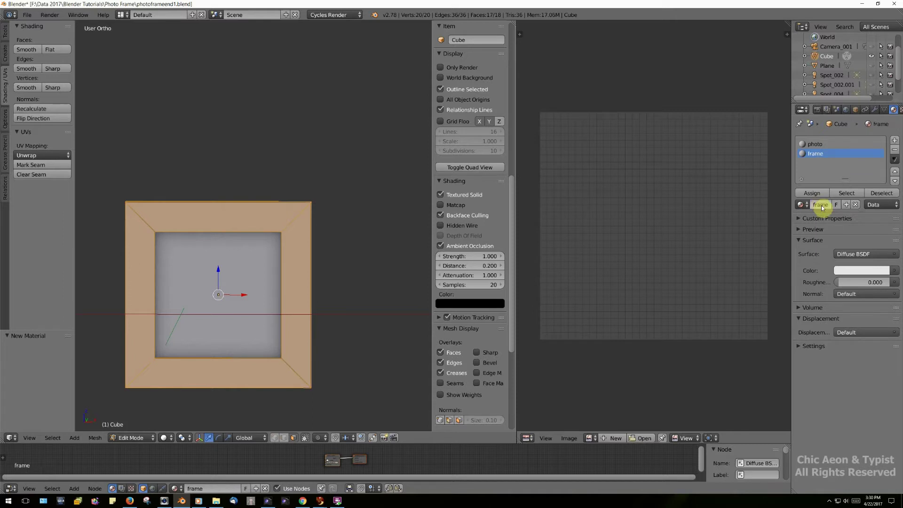
pyautogui.click(809, 192)
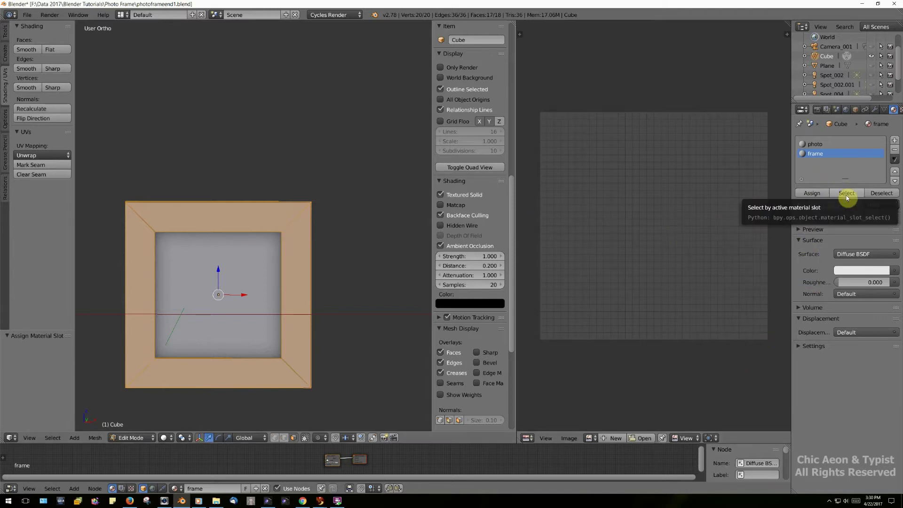
# Check the material assignments by selecting and deselecting the faces of the frame slot and the photo slot in turn
pyautogui.click(877, 194)
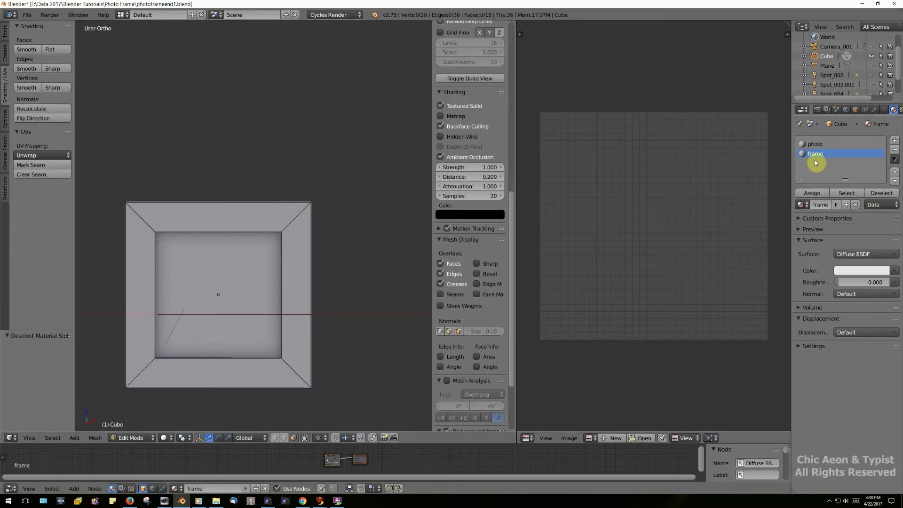
pyautogui.click(846, 193)
pyautogui.click(881, 194)
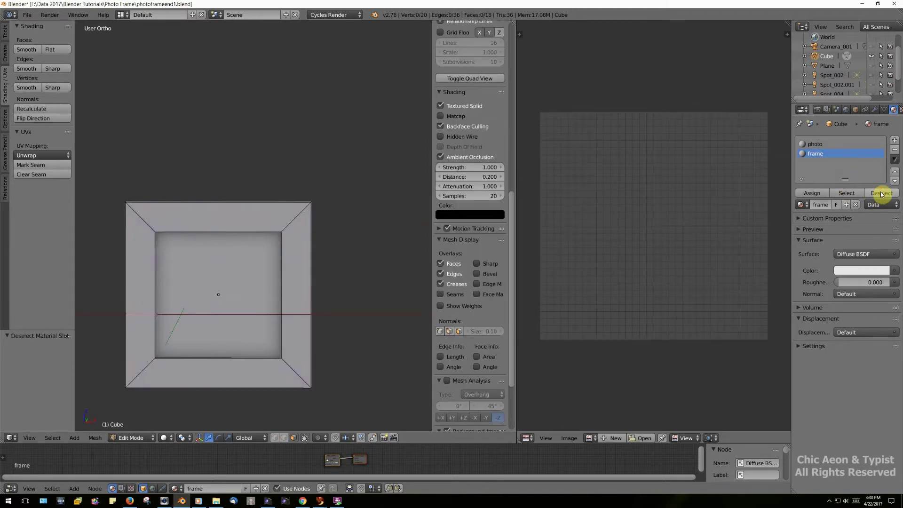
pyautogui.click(819, 144)
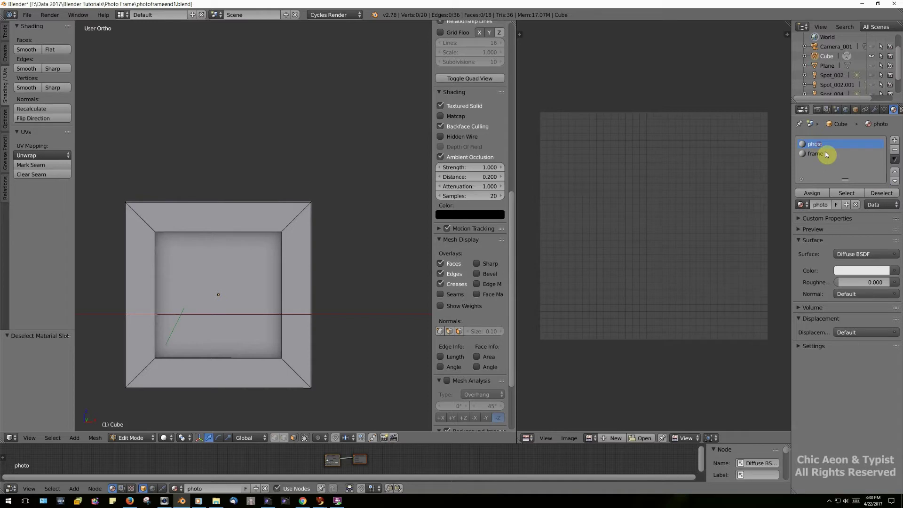
pyautogui.click(845, 194)
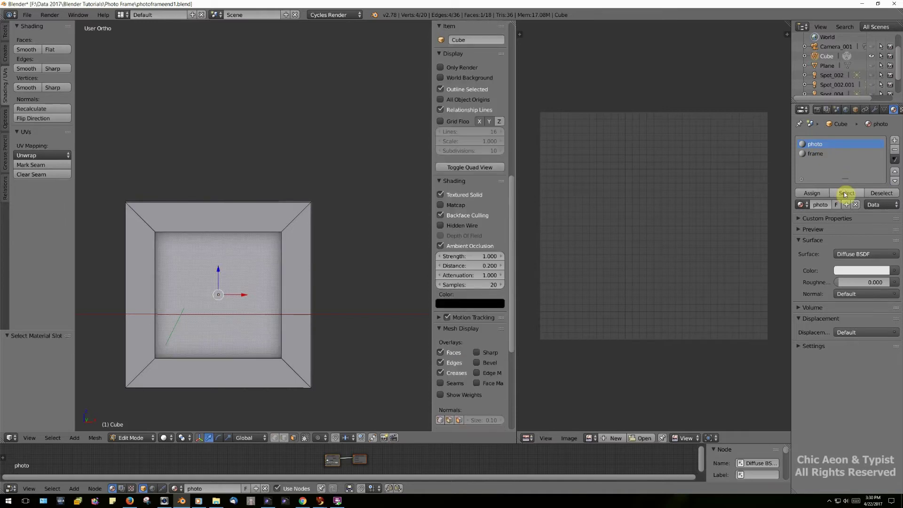
pyautogui.click(881, 194)
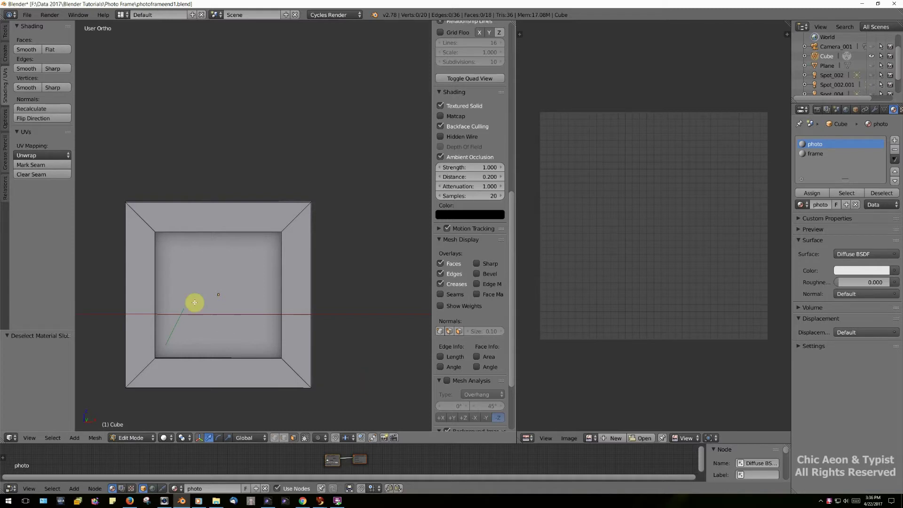
# Select the recessed picture face and UV-map it from the front view with Project from View (Bounds)
pyautogui.rightClick(214, 298)
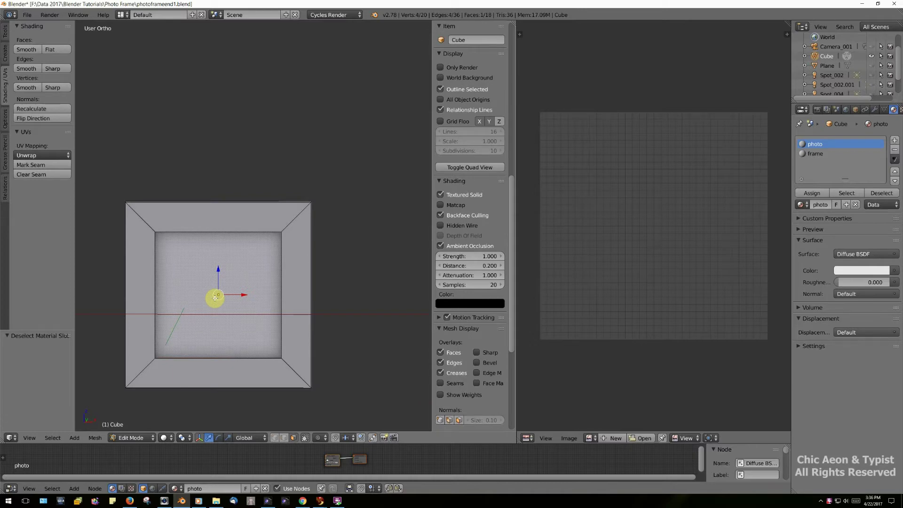
pyautogui.press('KP_1')
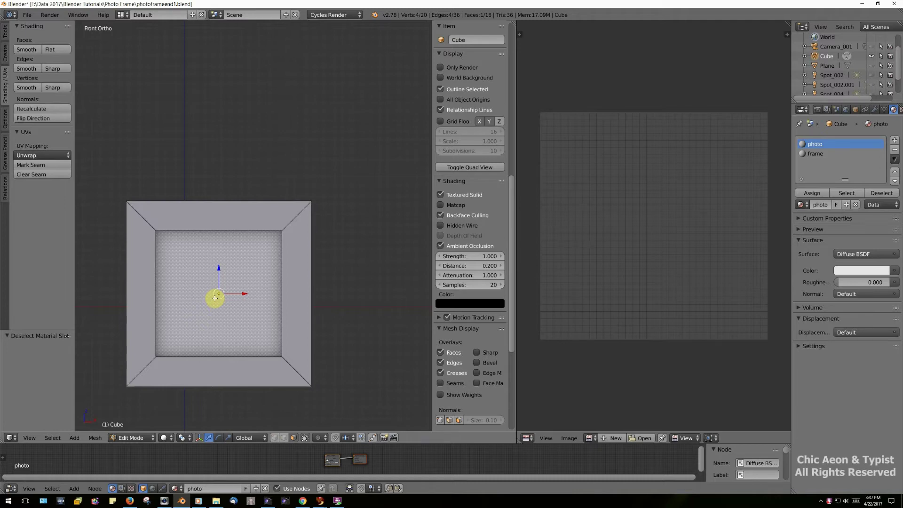
pyautogui.press('u')
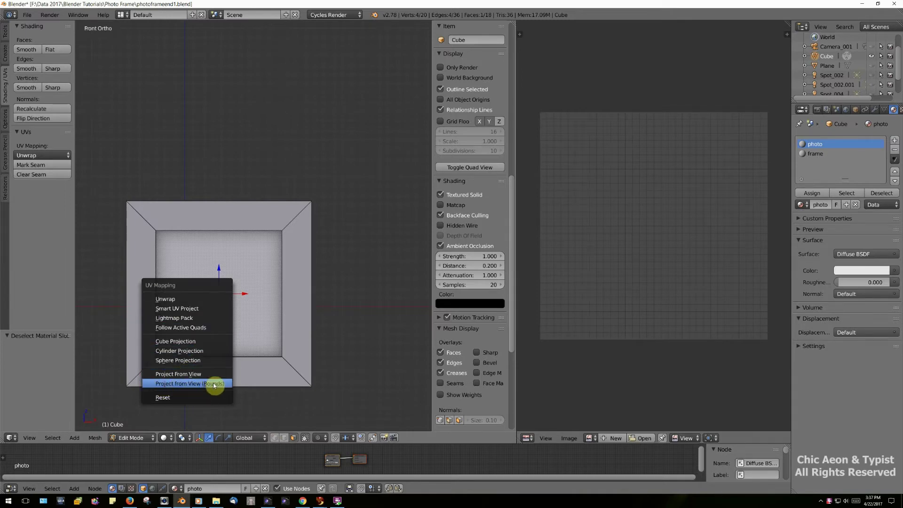
pyautogui.click(200, 384)
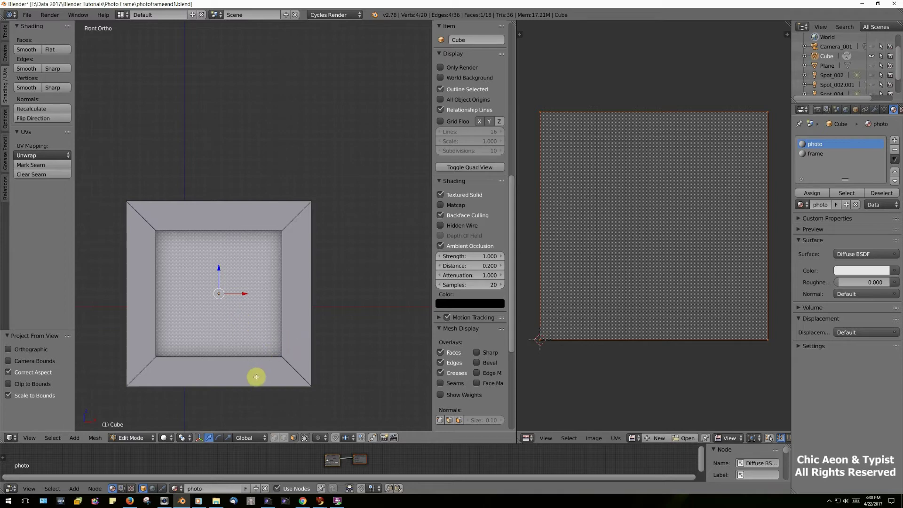
# Select only the faces of the frame material and mark their edges as seams
pyautogui.click(837, 153)
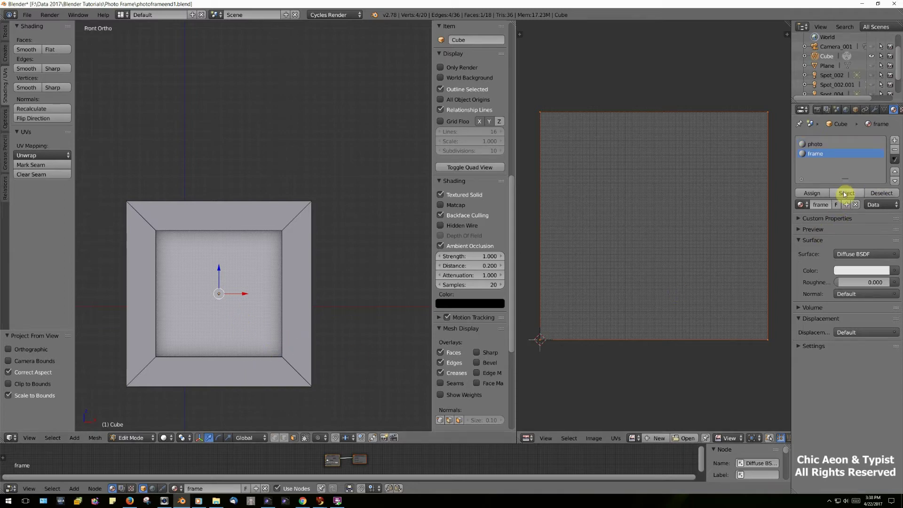
pyautogui.click(845, 193)
pyautogui.click(816, 144)
pyautogui.click(873, 195)
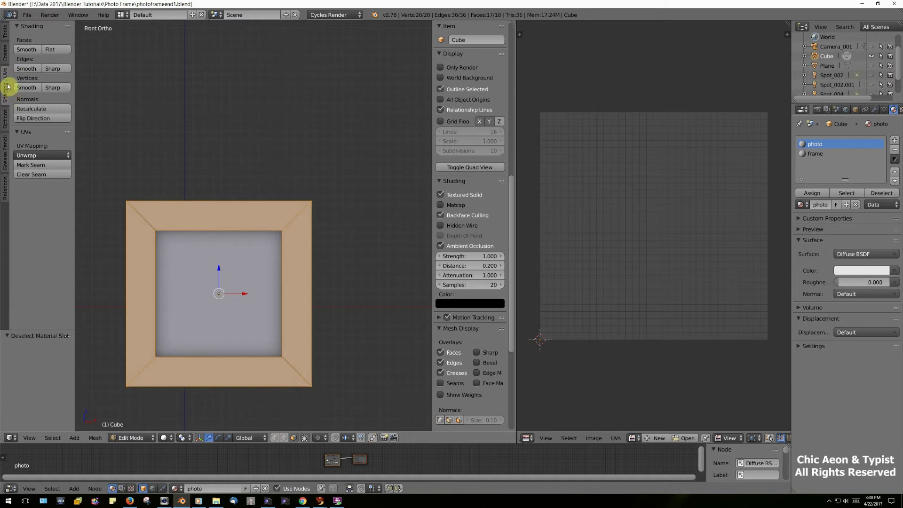
pyautogui.click(7, 33)
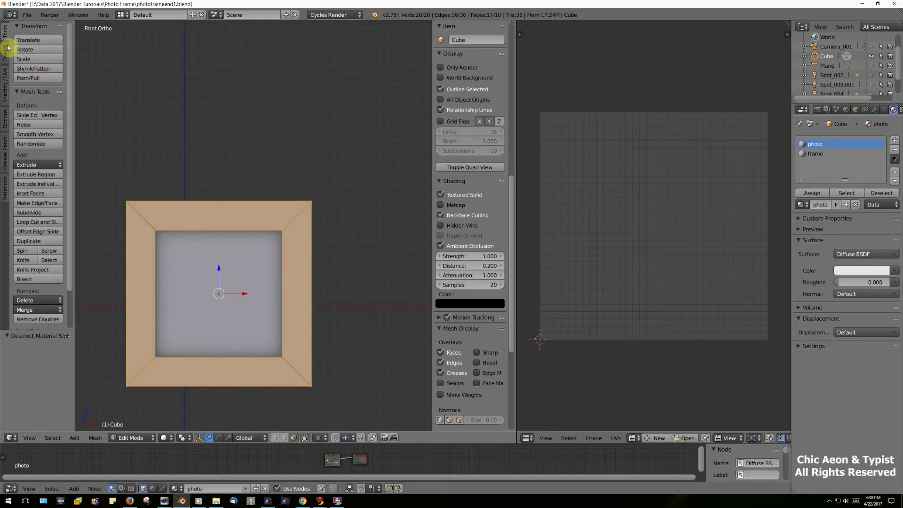
pyautogui.click(6, 93)
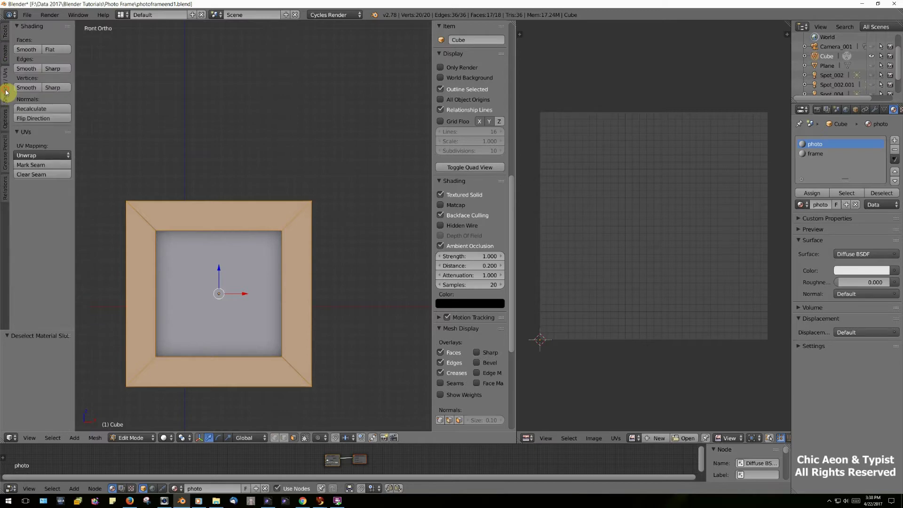
pyautogui.click(42, 167)
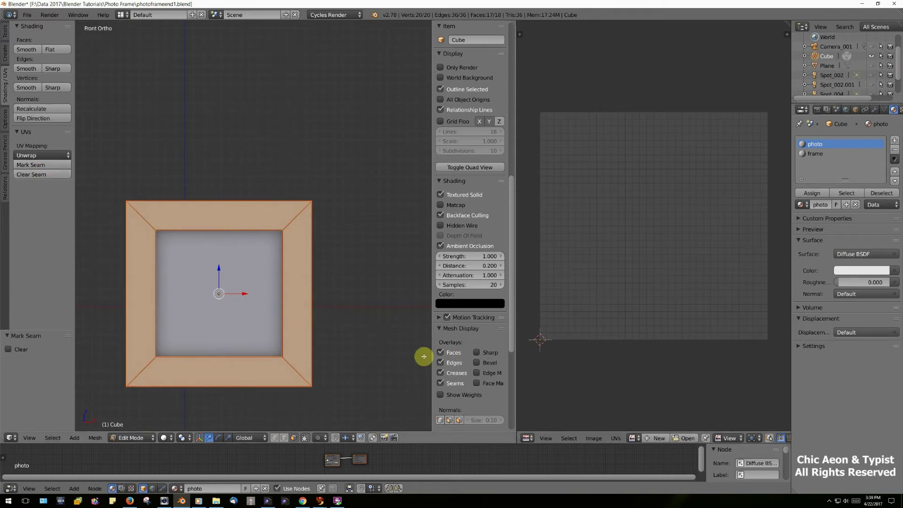
# Clear the selection, reselect the faces of the frame material and unwrap them
pyautogui.press('a')
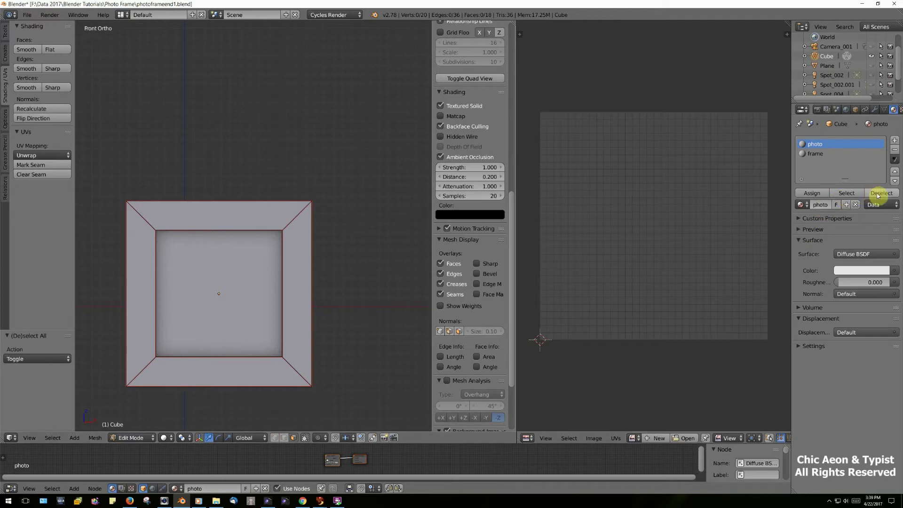
pyautogui.click(819, 158)
pyautogui.click(846, 194)
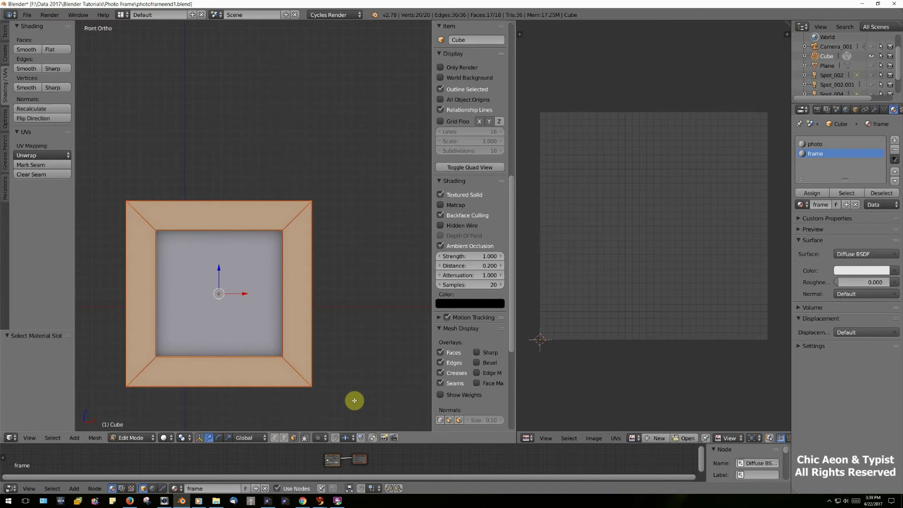
pyautogui.press('u')
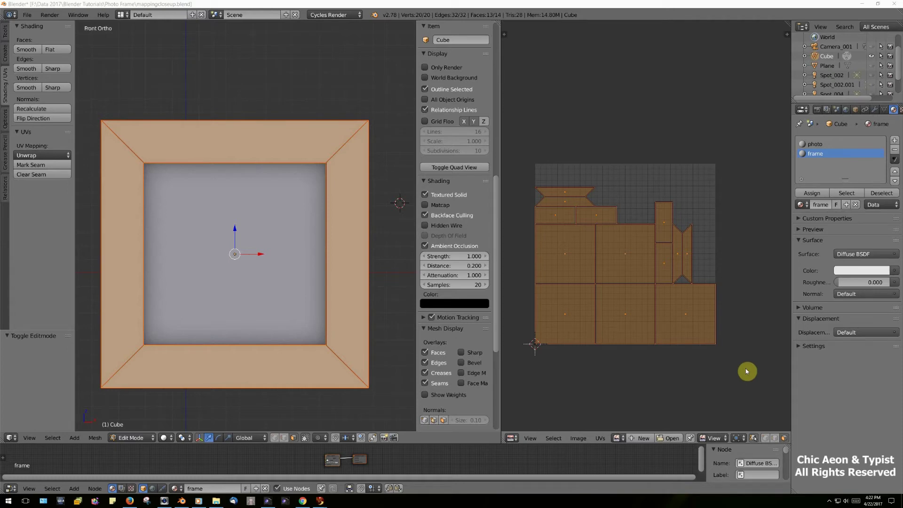
# Switch to Object Mode and apply the rotation and scale of the picture frame object
pyautogui.click(130, 437)
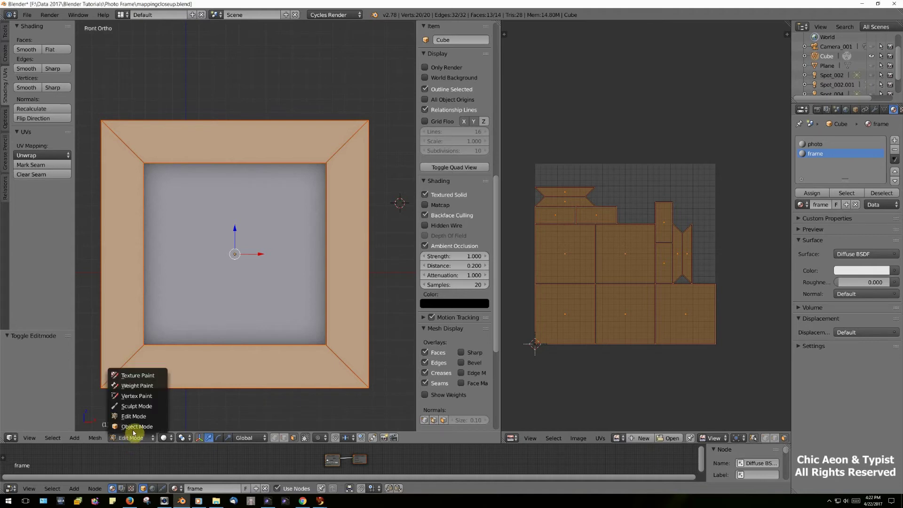
pyautogui.click(135, 426)
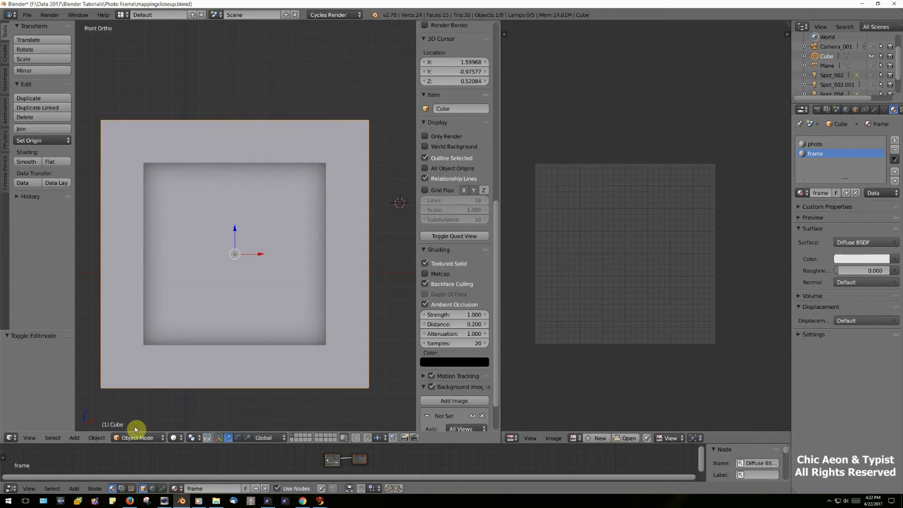
pyautogui.click(97, 438)
pyautogui.moveTo(111, 368)
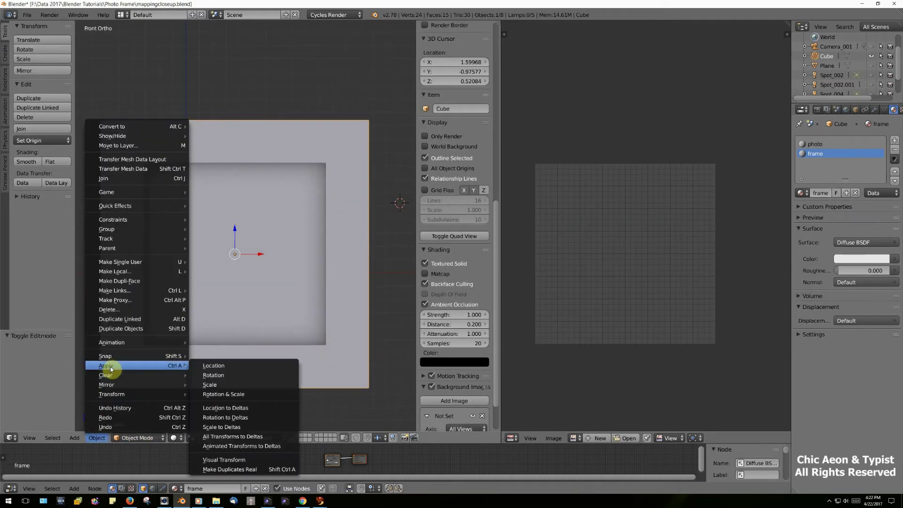
pyautogui.click(234, 394)
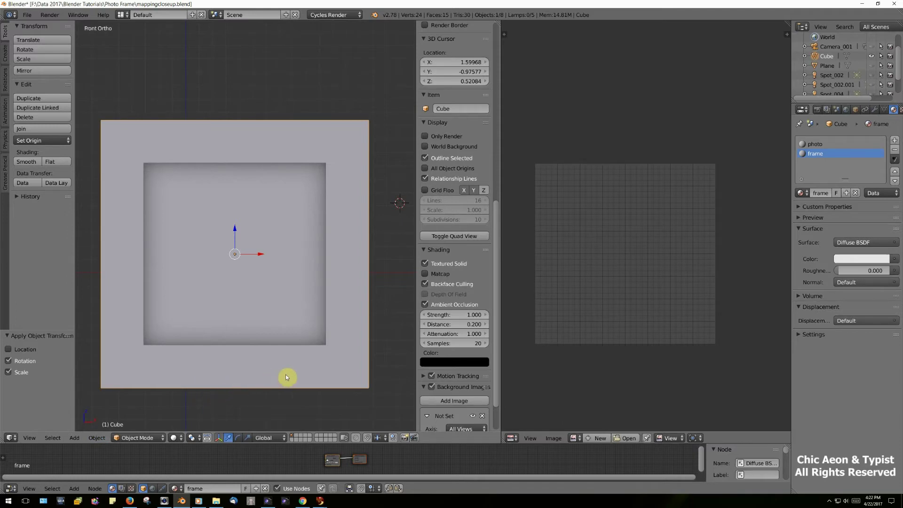
# Return to Edit Mode and unwrap the selected frame faces again with the applied scale
pyautogui.press('Tab')
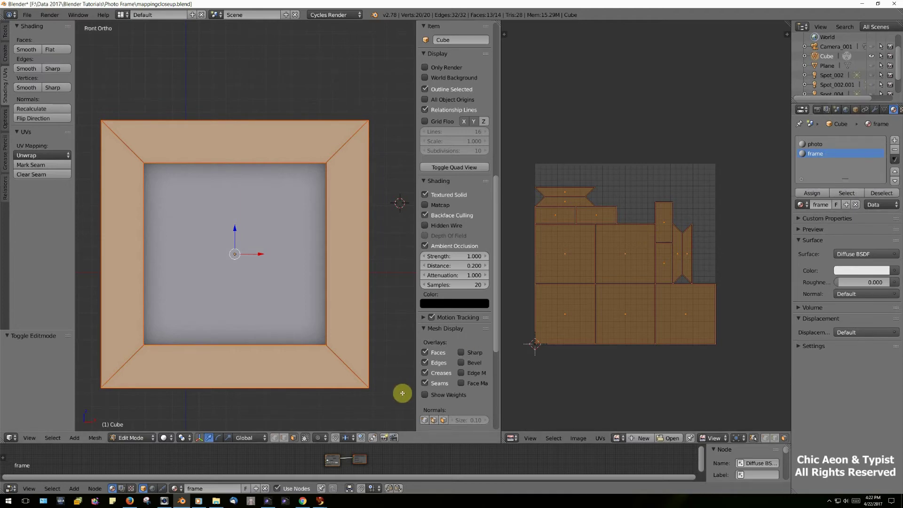
pyautogui.press('u')
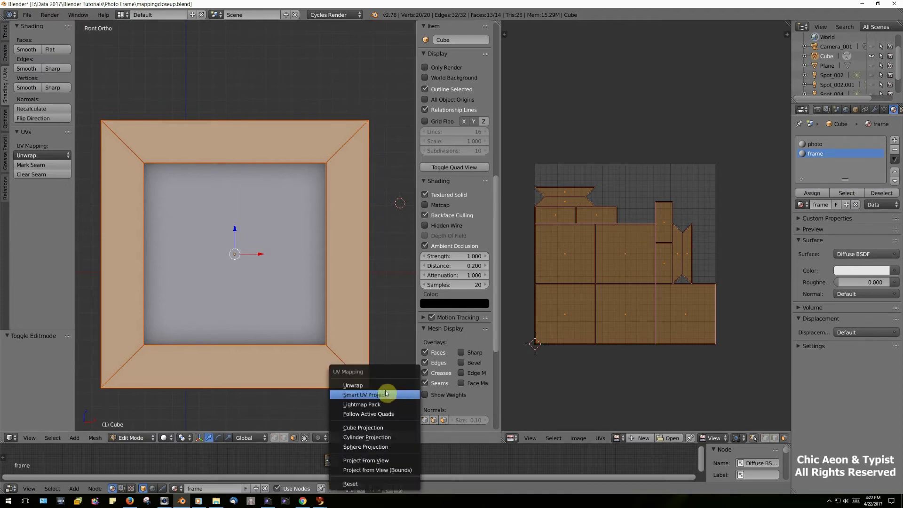
pyautogui.click(363, 385)
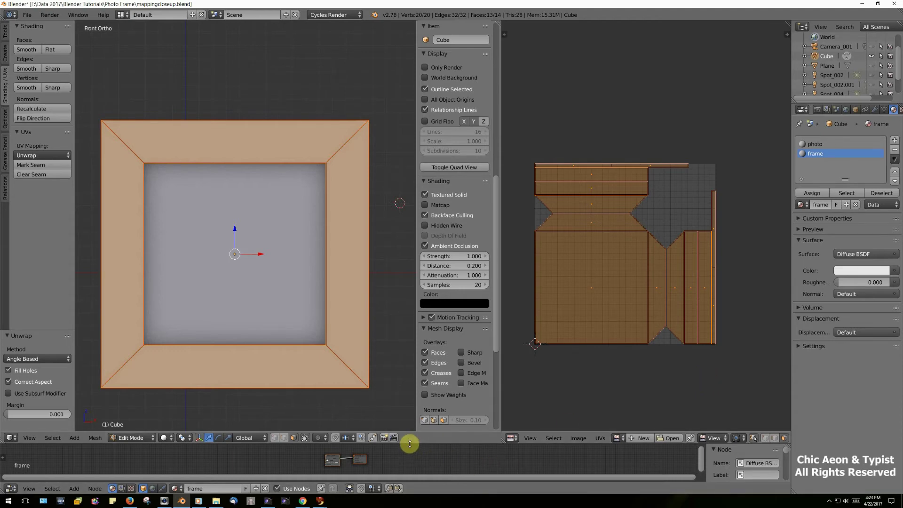
# Enlarge the node editor and add an Image Texture node beside the frame material's Diffuse BSDF node
pyautogui.moveTo(410, 443); pyautogui.dragTo(417, 293)
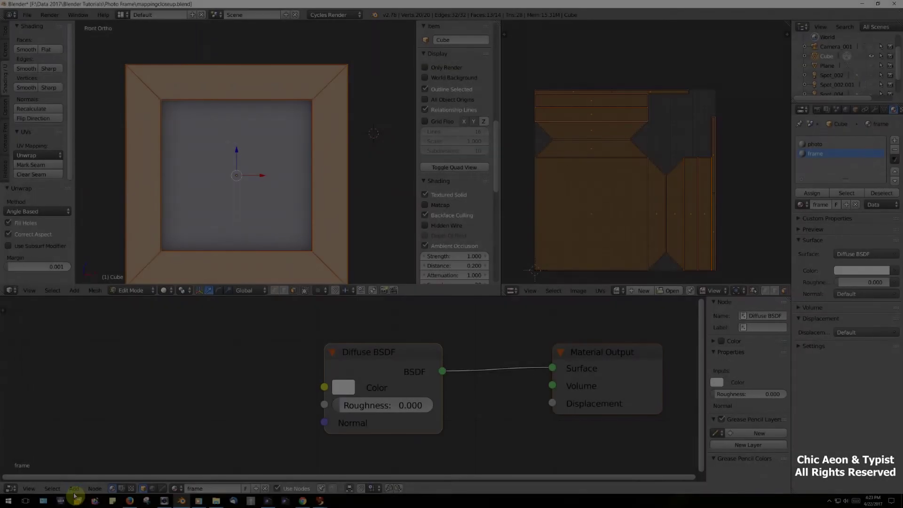
pyautogui.click(74, 488)
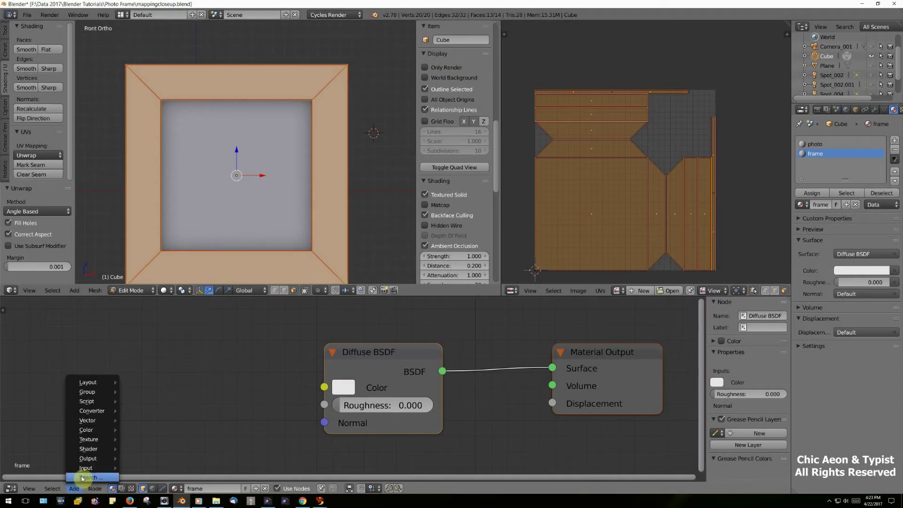
pyautogui.moveTo(91, 445)
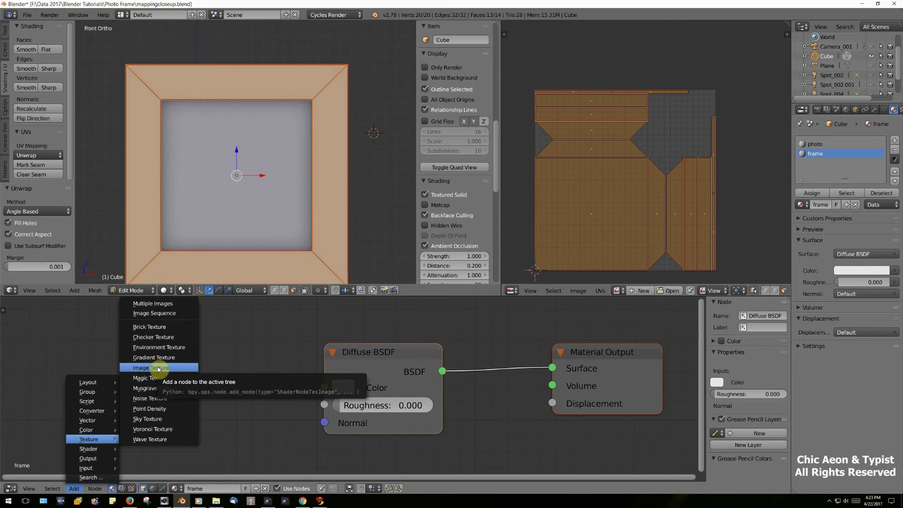
pyautogui.click(159, 368)
pyautogui.click(131, 323)
# Load wood-texturelightwalnut.jpg from C:\Blender Tutorials\textures into the Image Texture node, browsing the folder as thumbnails
pyautogui.click(190, 386)
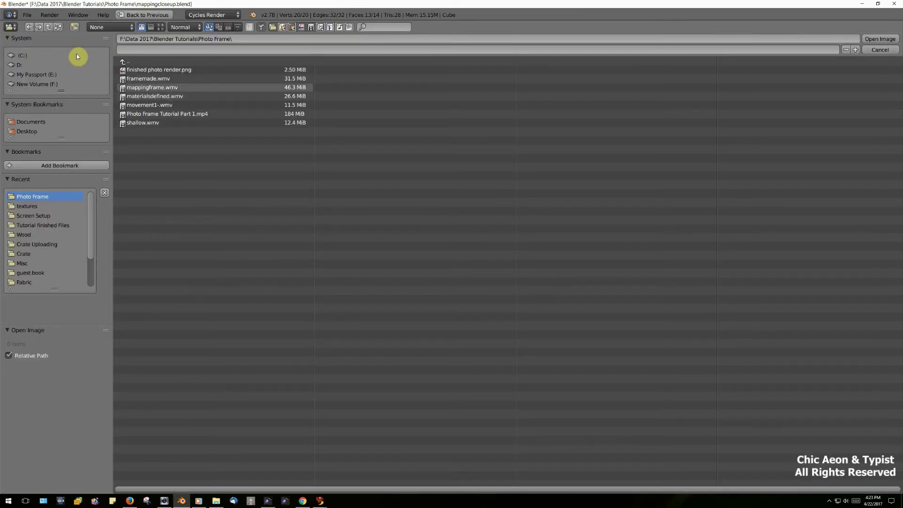
pyautogui.click(27, 57)
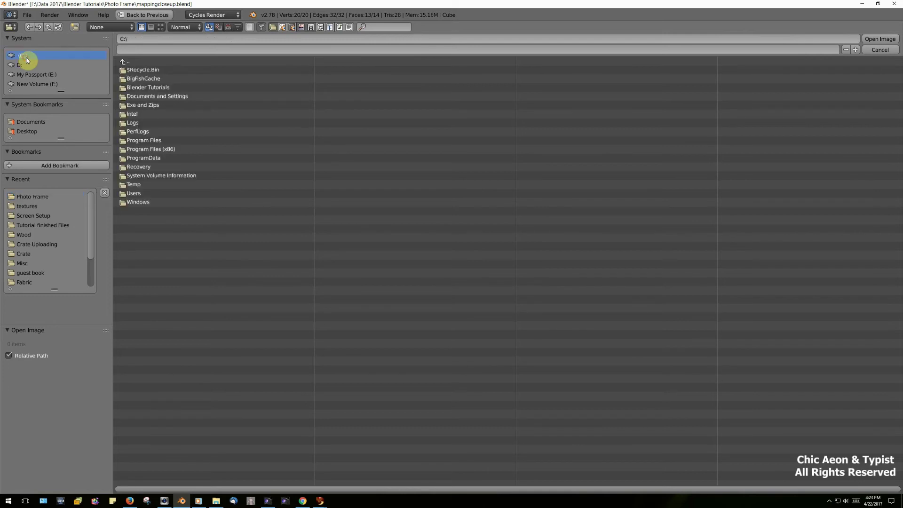
pyautogui.click(143, 88)
pyautogui.click(137, 71)
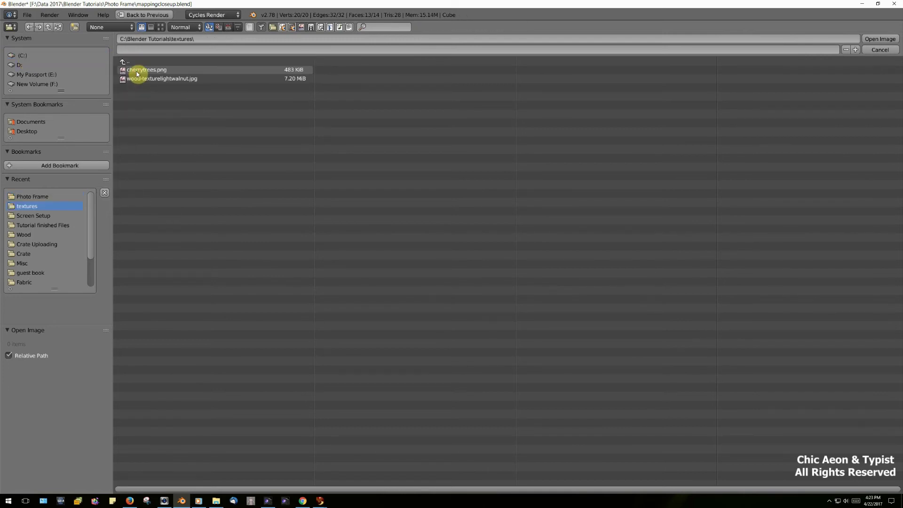
pyautogui.click(161, 27)
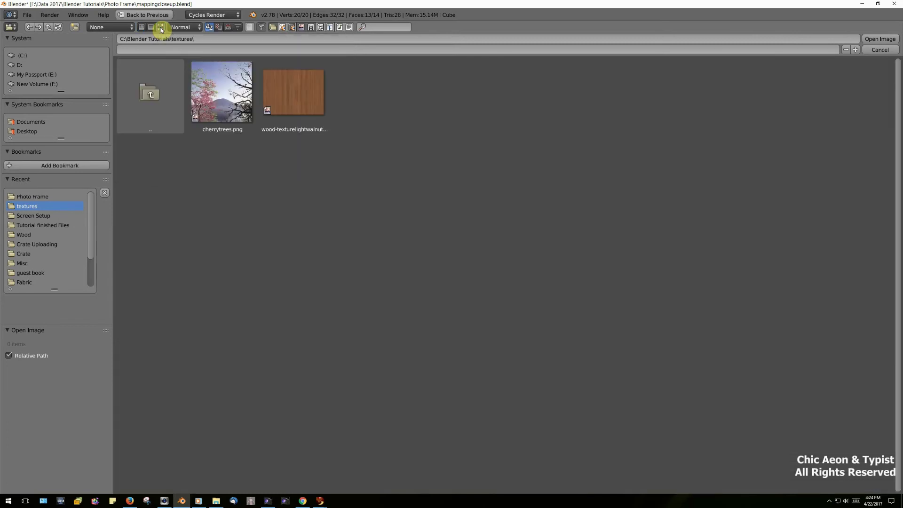
pyautogui.click(294, 95)
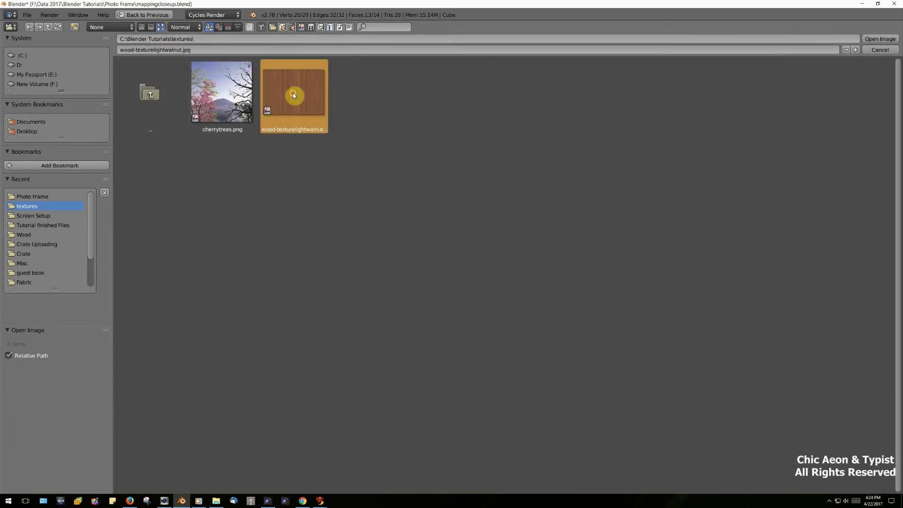
pyautogui.doubleClick(294, 95)
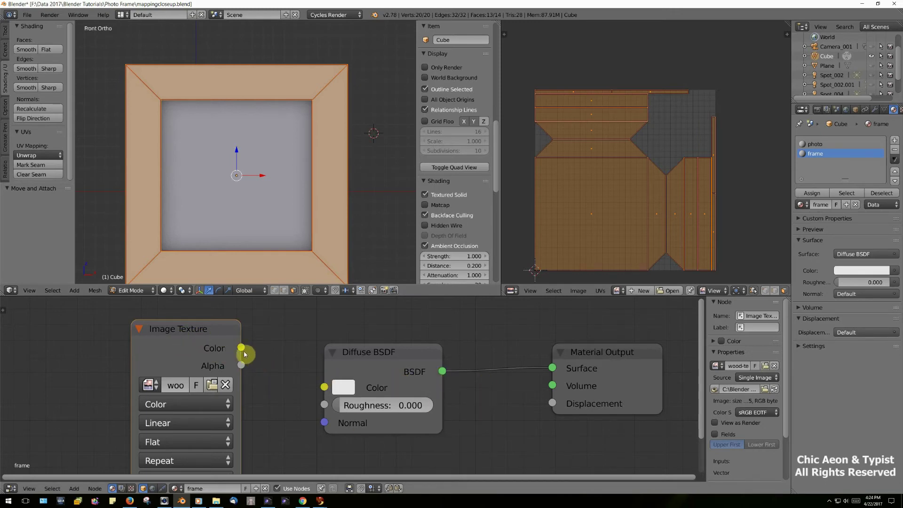
# Connect the wood texture's Color output to the Diffuse BSDF Color input and set the viewport shading to Material
pyautogui.moveTo(241, 348); pyautogui.dragTo(323, 392)
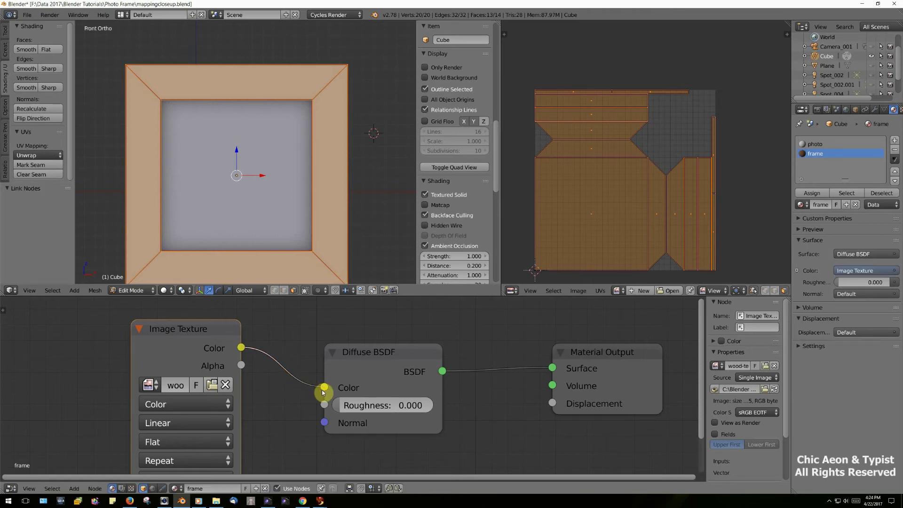
pyautogui.click(164, 291)
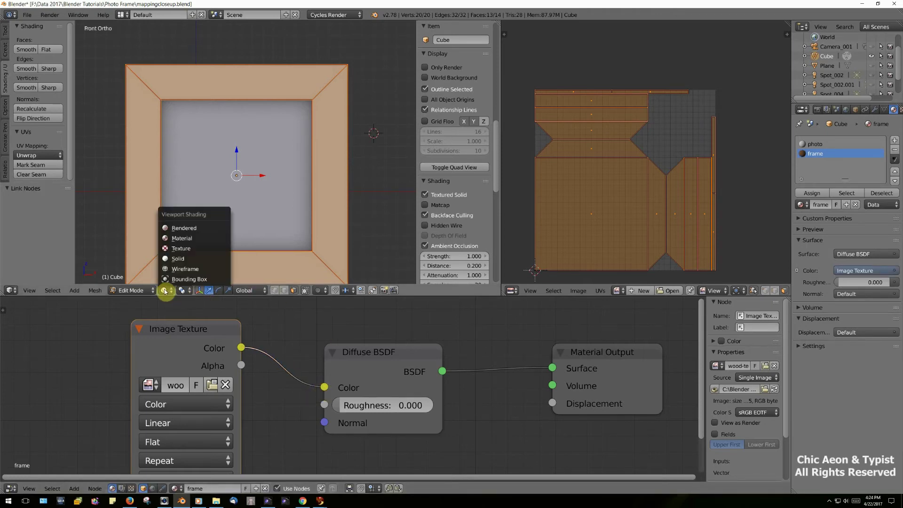
pyautogui.click(186, 240)
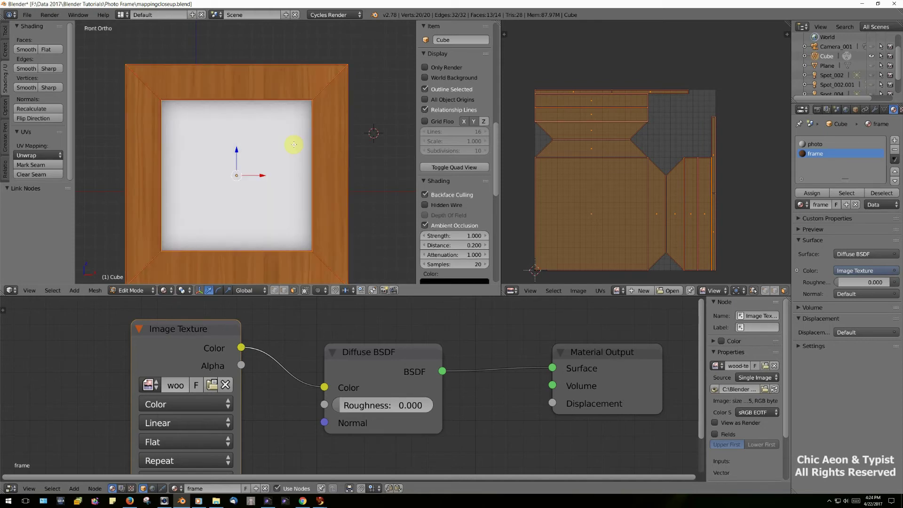
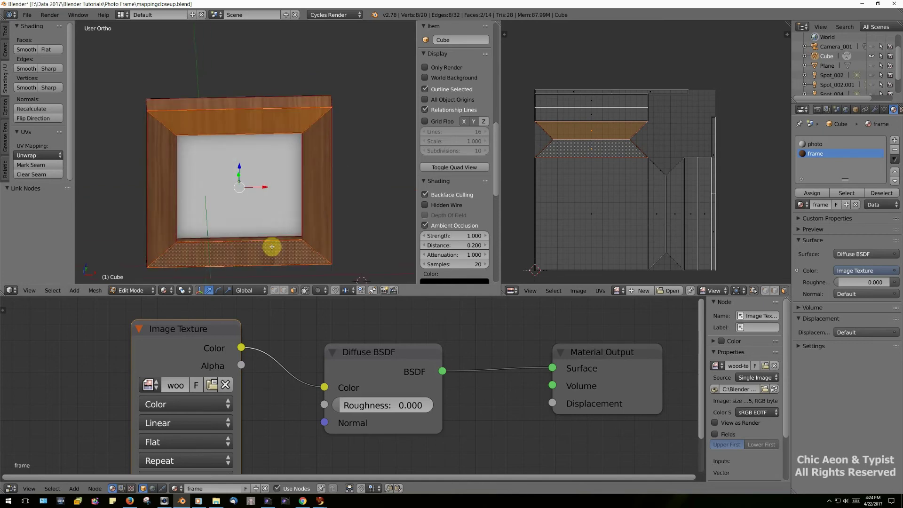
# Extend the face selection to the outer and inner sides of the frame's upper and lower rails
pyautogui.scroll(2, 275, 260)
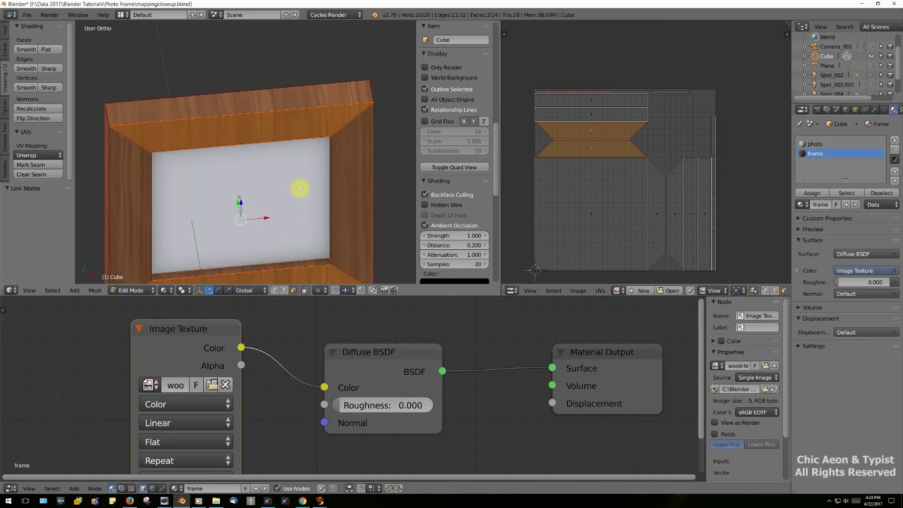
pyautogui.keyDown('shift'); pyautogui.rightClick(270, 98); pyautogui.keyUp('shift')
pyautogui.moveTo(252, 214); pyautogui.dragTo(253, 97, button='middle')
pyautogui.keyDown('shift'); pyautogui.rightClick(253, 92); pyautogui.keyUp('shift')
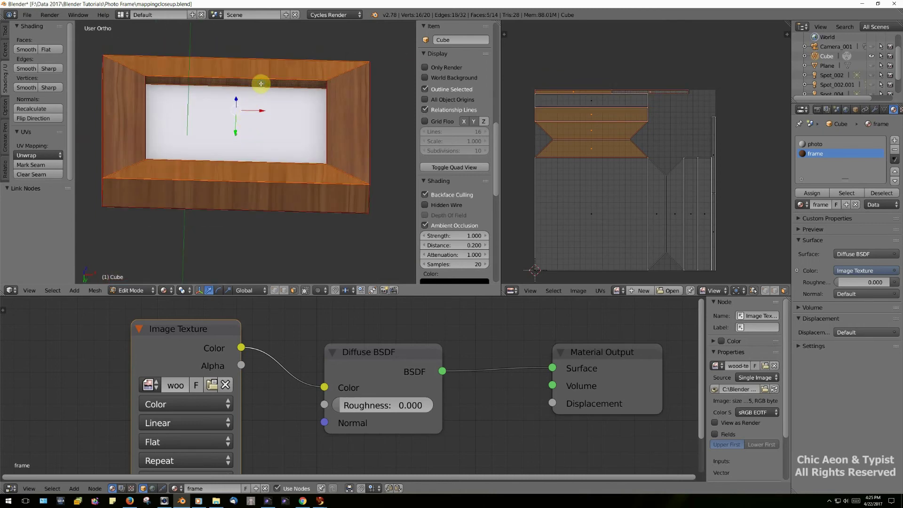
pyautogui.keyDown('shift'); pyautogui.rightClick(256, 201); pyautogui.keyUp('shift')
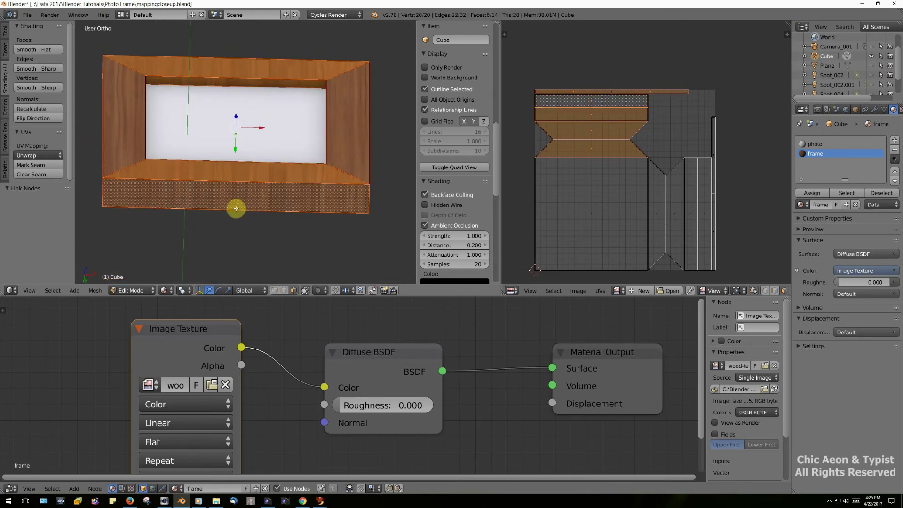
pyautogui.moveTo(235, 207); pyautogui.dragTo(246, 258, button='middle')
pyautogui.scroll(-3, 292, 147)
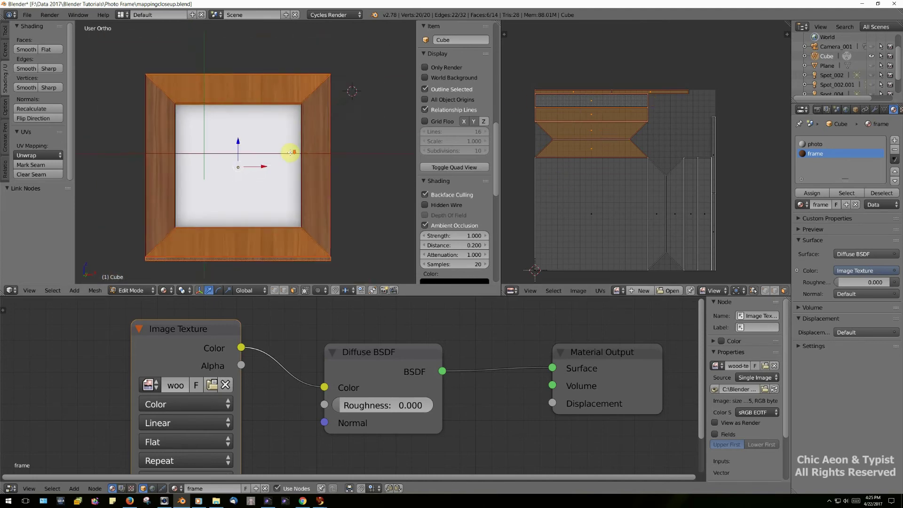
# Rotate the UV islands of the selected upper and lower rail faces by 90°
pyautogui.click(752, 164)
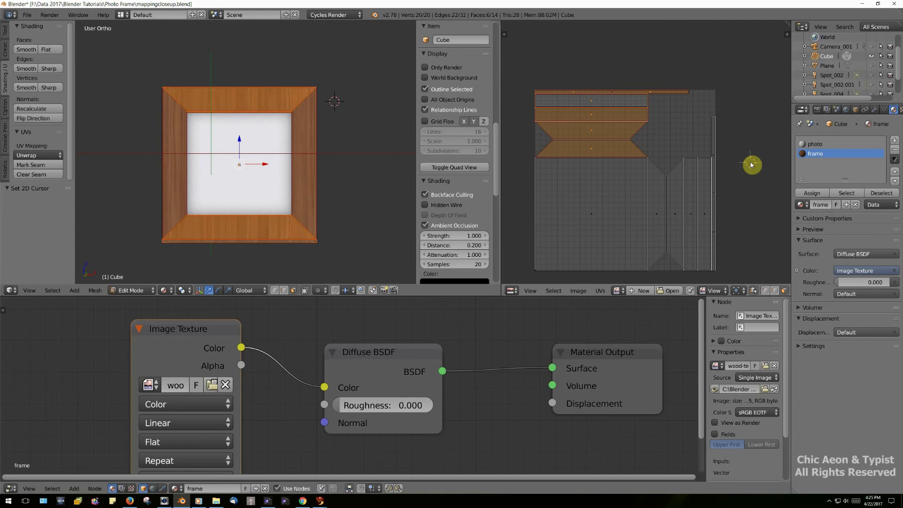
pyautogui.press('r')
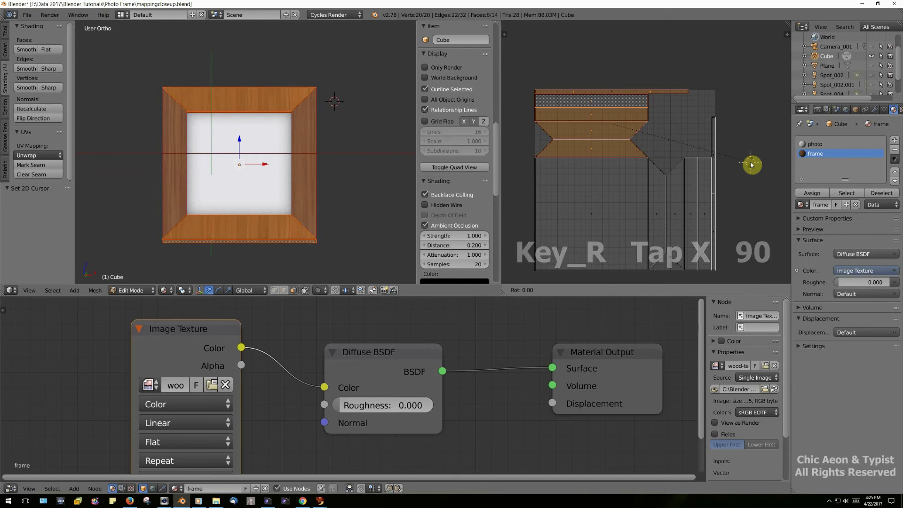
pyautogui.write('90')
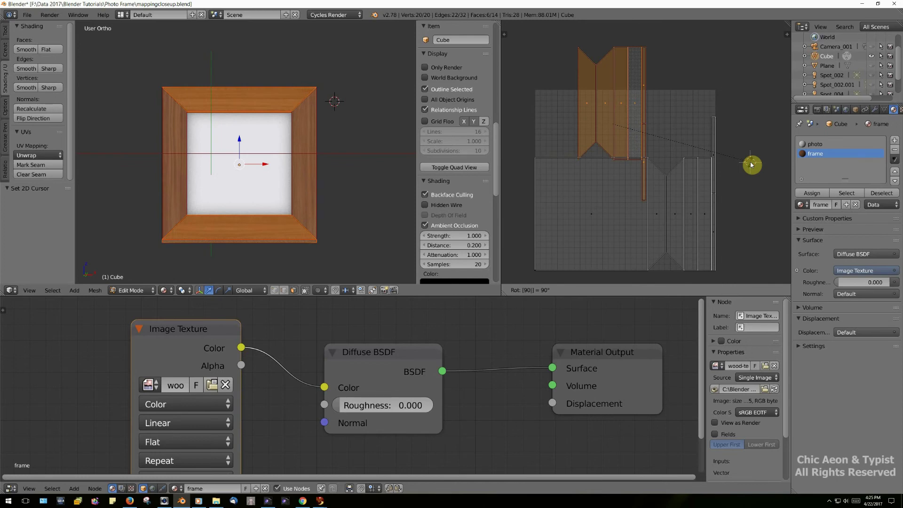
pyautogui.press('Return')
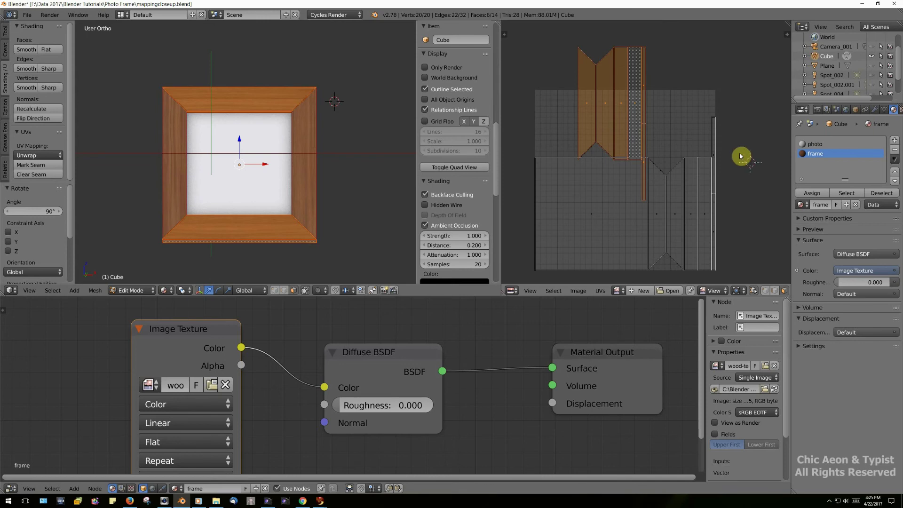
# Move the rotated UV islands up and to the left, clear of the remaining frame islands
pyautogui.press('g')
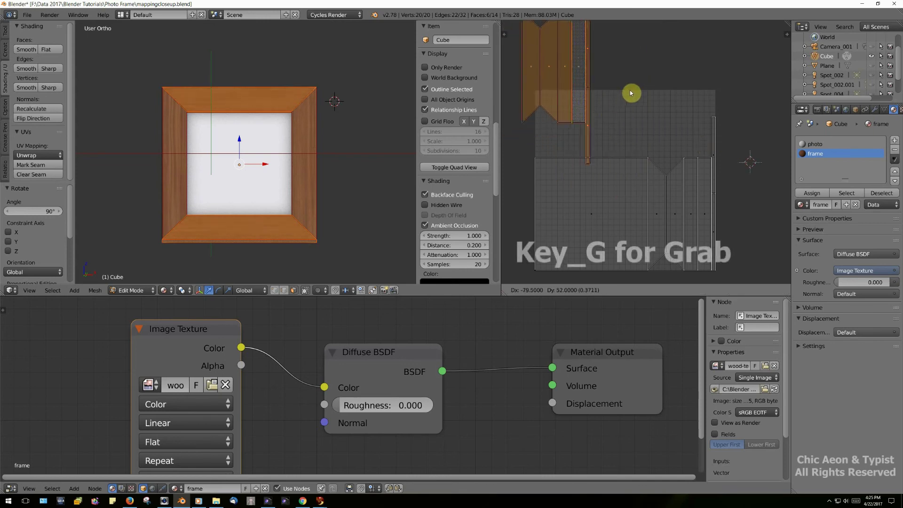
pyautogui.click(677, 118)
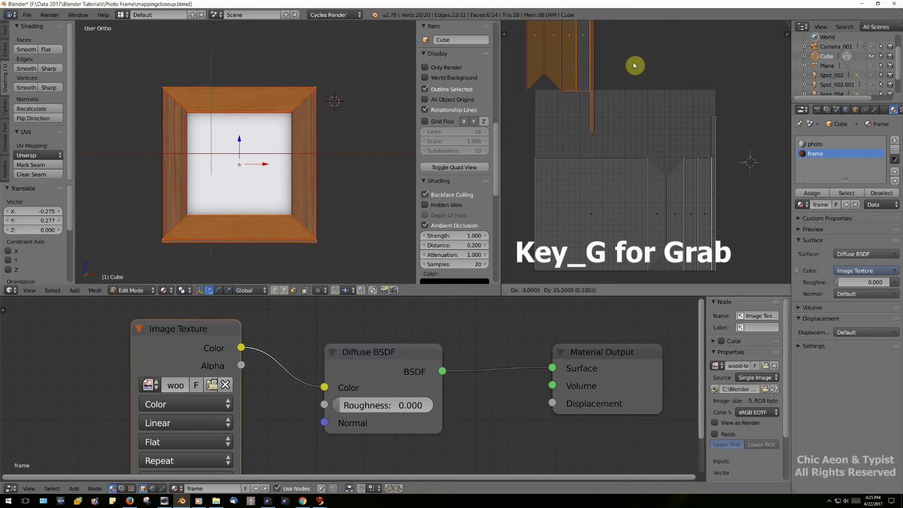
pyautogui.click(645, 77)
pyautogui.scroll(-3, 646, 78)
pyautogui.moveTo(659, 133); pyautogui.dragTo(631, 164, button='middle')
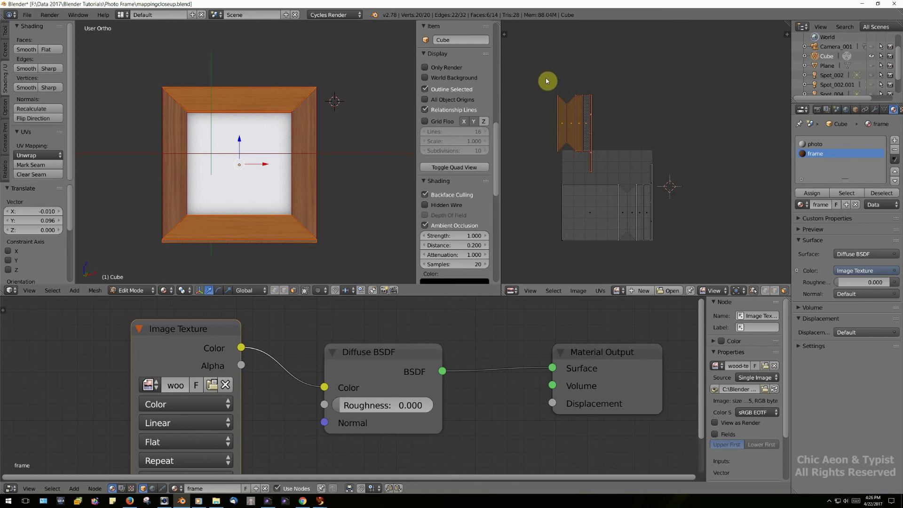
# Box-select all UV islands, scale them to about 0.742 and move the layout down towards the texture area
pyautogui.press('b')
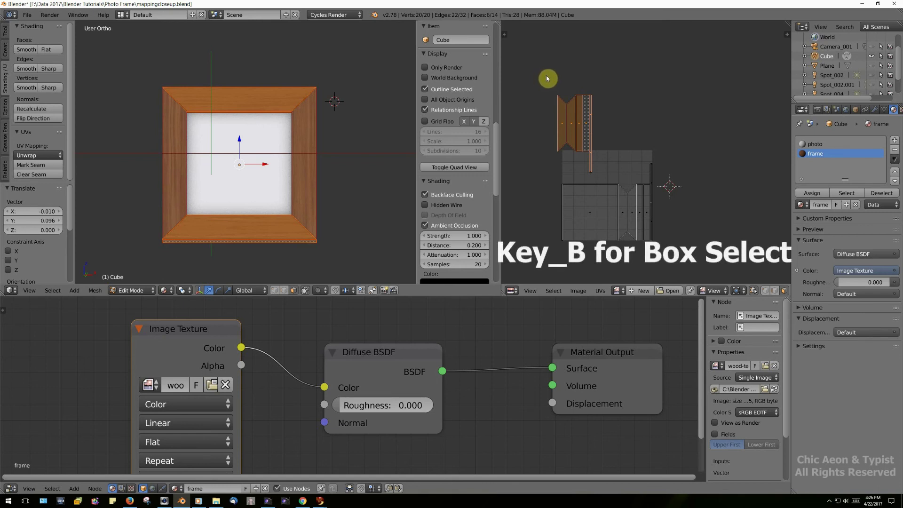
pyautogui.moveTo(544, 74); pyautogui.dragTo(692, 261)
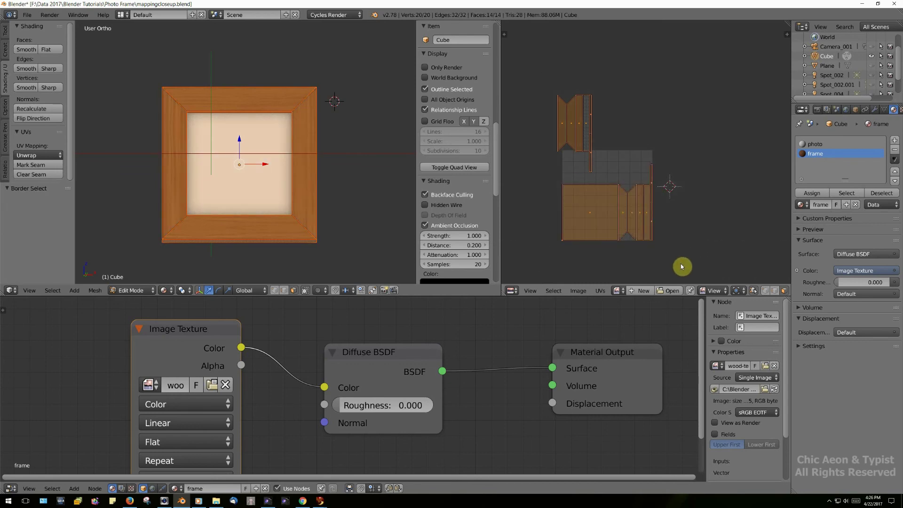
pyautogui.press('s')
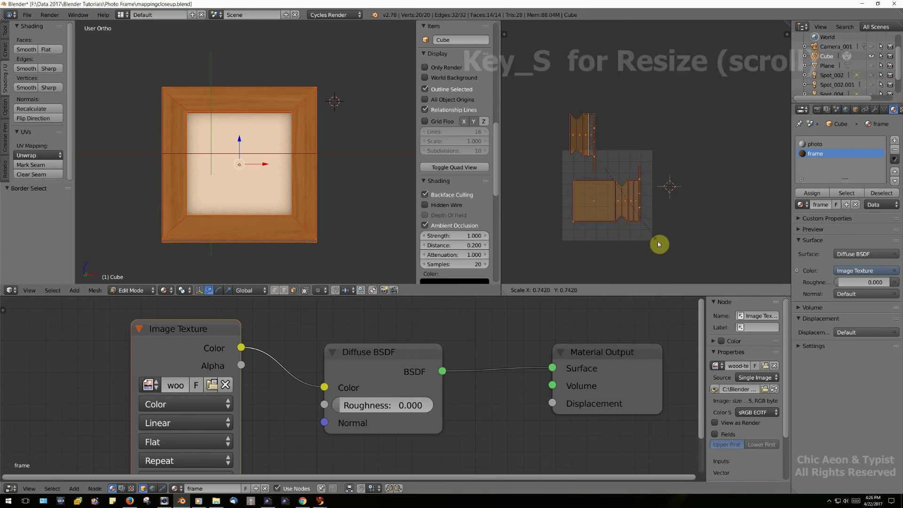
pyautogui.click(659, 244)
pyautogui.press('g')
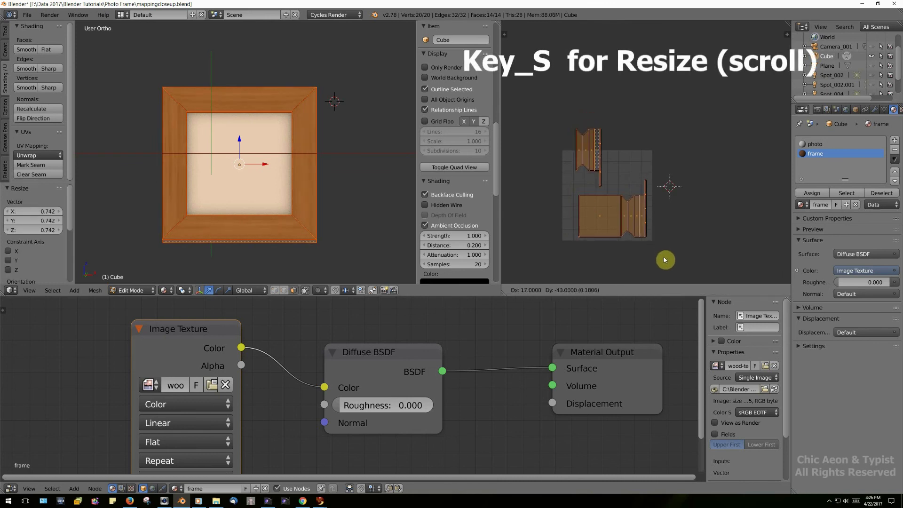
pyautogui.click(664, 258)
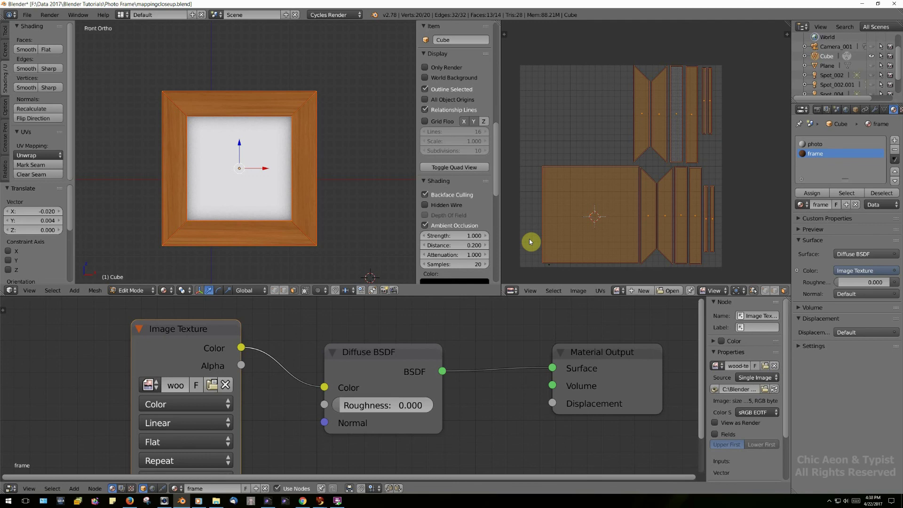
# Select the frame's right front face and shift its UV island by about 0.003 in X and 0.016 in Y
pyautogui.rightClick(303, 179)
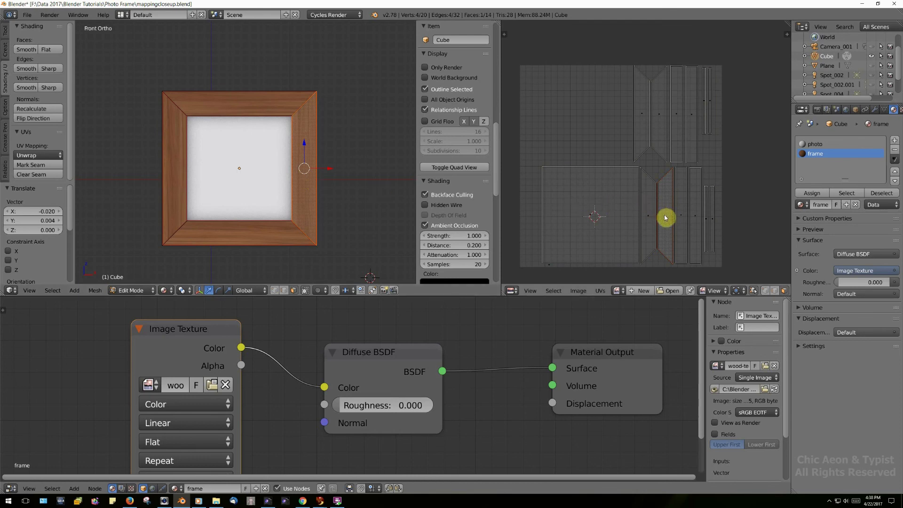
pyautogui.press('g')
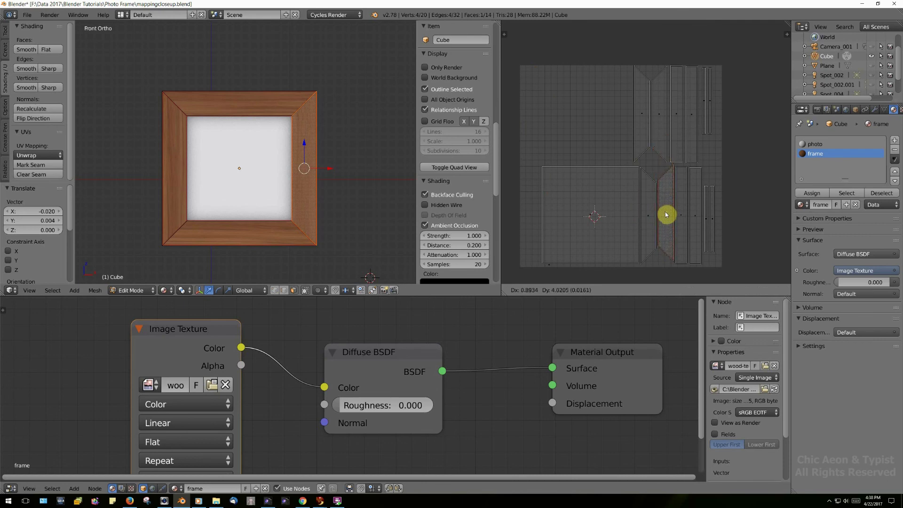
pyautogui.click(666, 215)
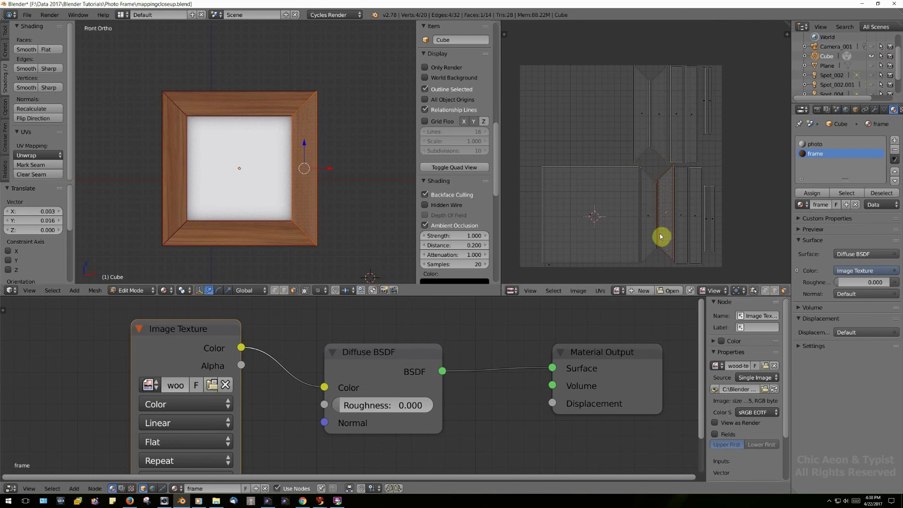